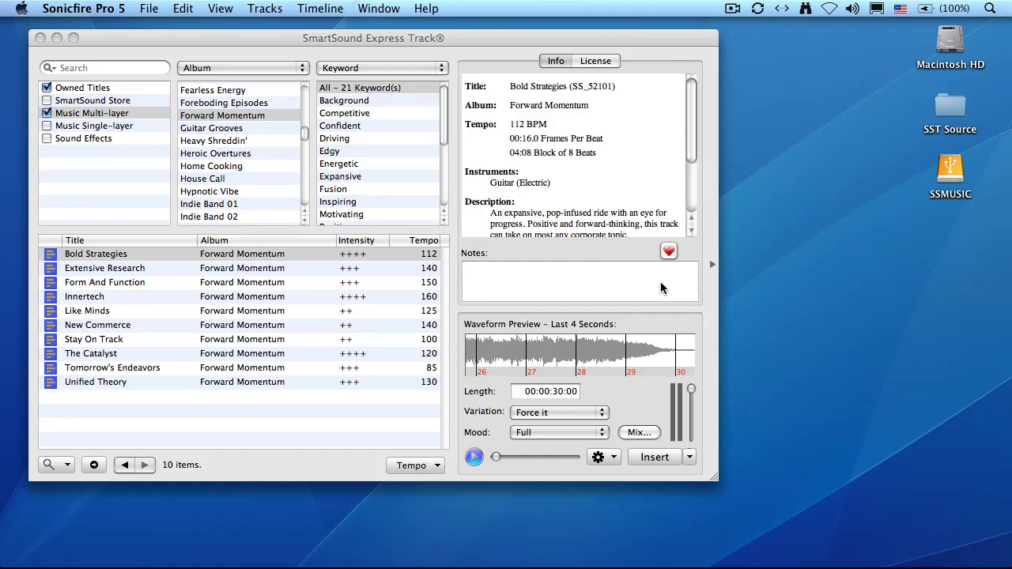
# Start previewing Bold Strategies from the Forward Momentum album at 30 seconds, Full mood
pyautogui.click(474, 458)
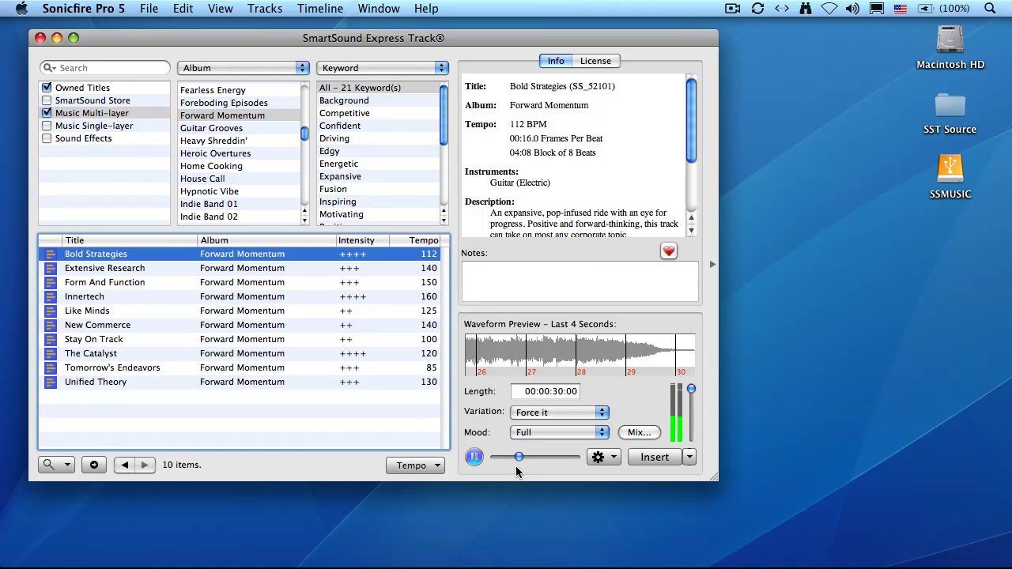
# Stop the Full-mood Bold Strategies preview and bring up the mood list
pyautogui.press('space')
pyautogui.click(557, 434)
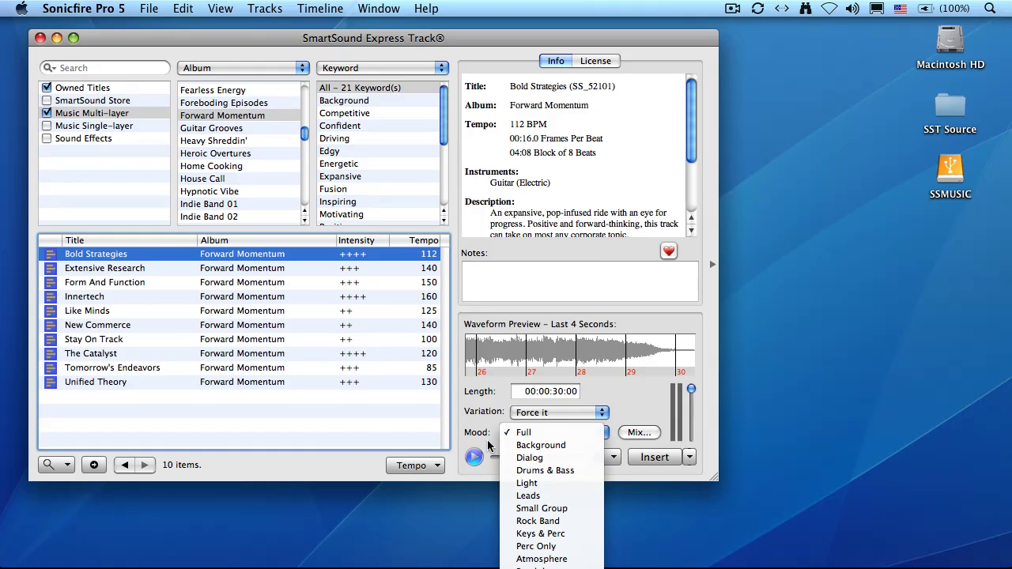
# Restart the preview and audition the Drums & Bass and Rock Band moods
pyautogui.click(479, 475)
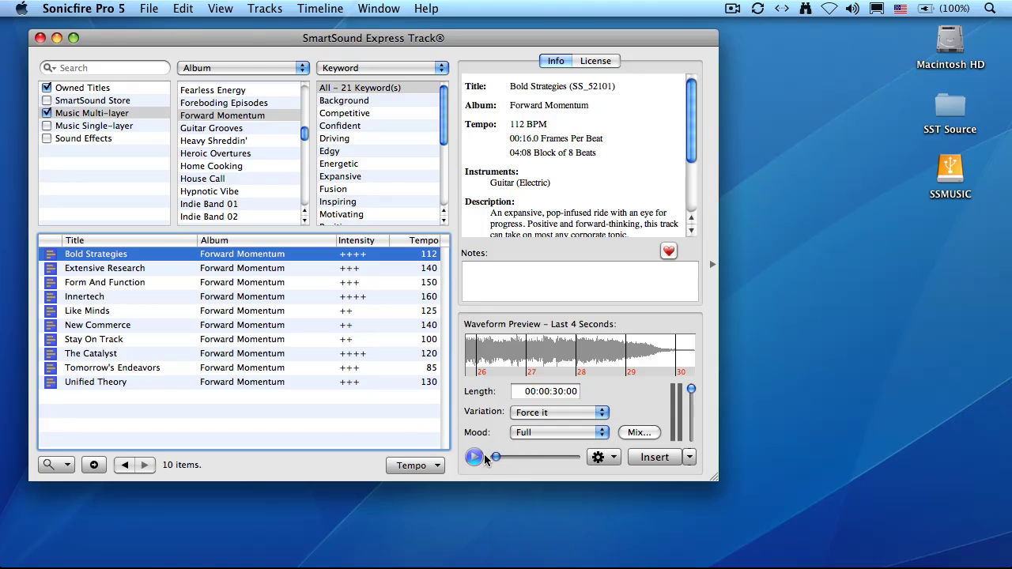
pyautogui.press('space')
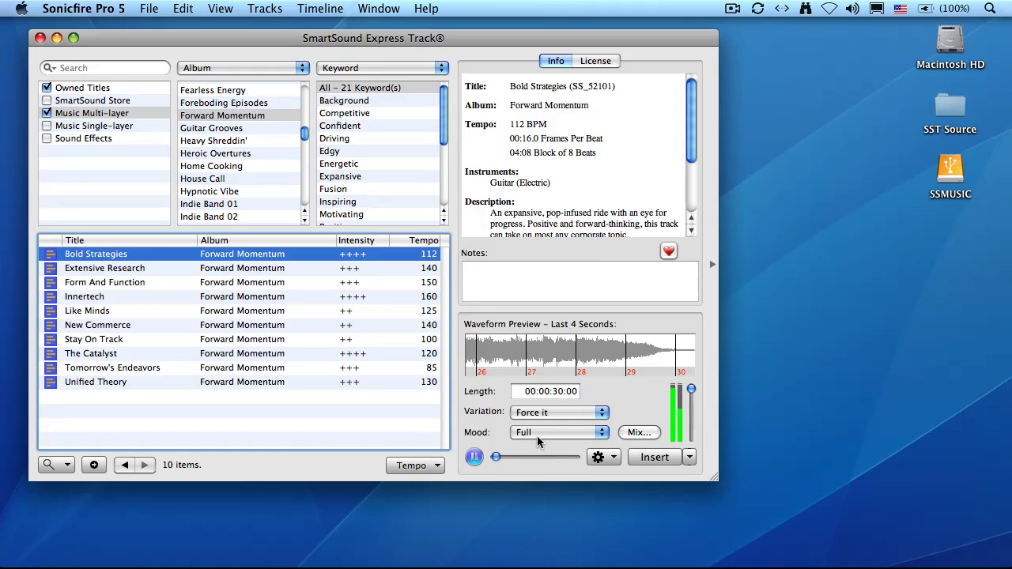
pyautogui.click(543, 433)
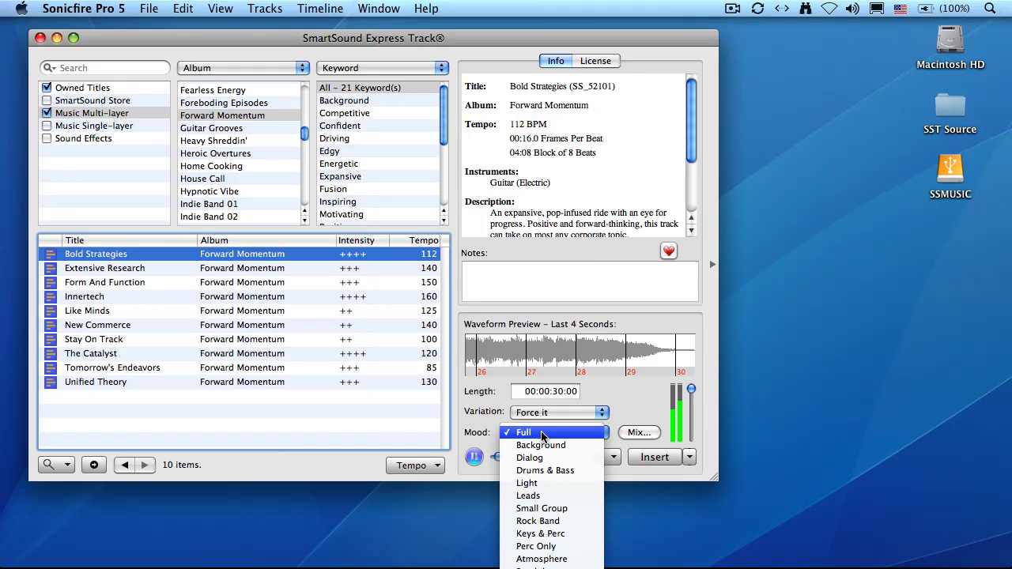
pyautogui.click(544, 471)
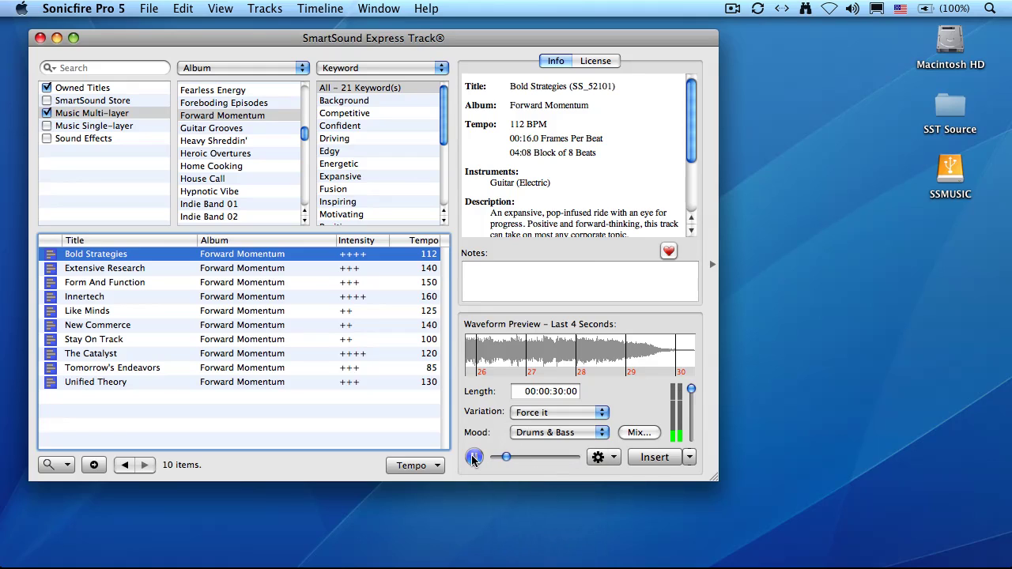
pyautogui.click(549, 435)
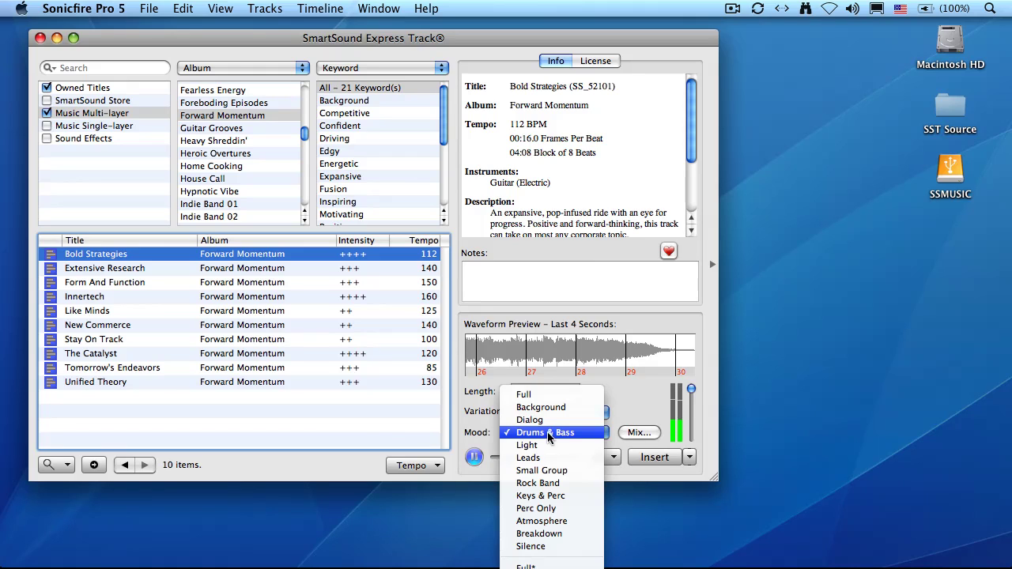
pyautogui.click(544, 484)
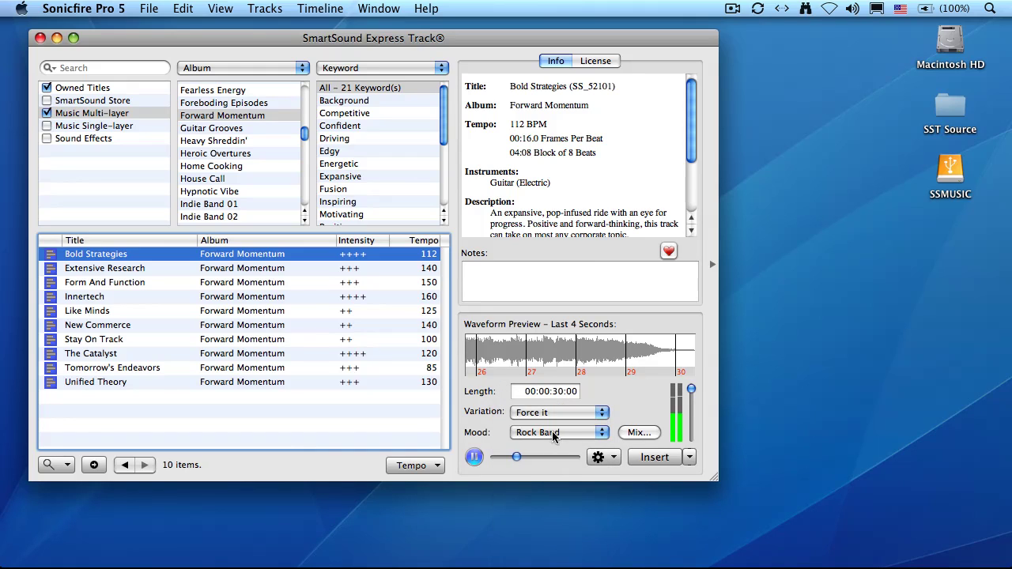
# Audition the Perc Only mood, settle on Breakdown, and stop playback
pyautogui.click(553, 436)
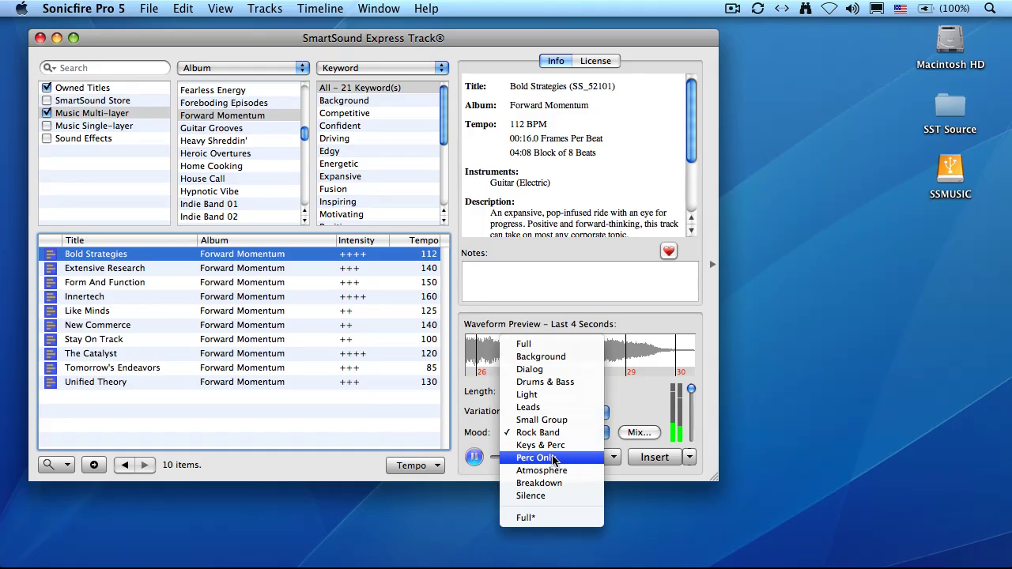
pyautogui.click(553, 459)
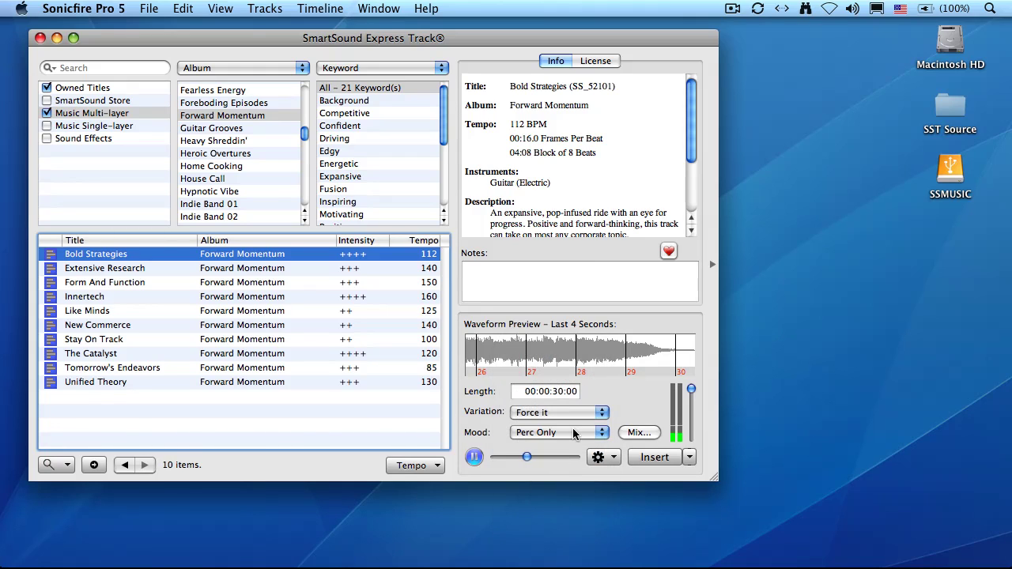
pyautogui.click(574, 436)
pyautogui.click(573, 459)
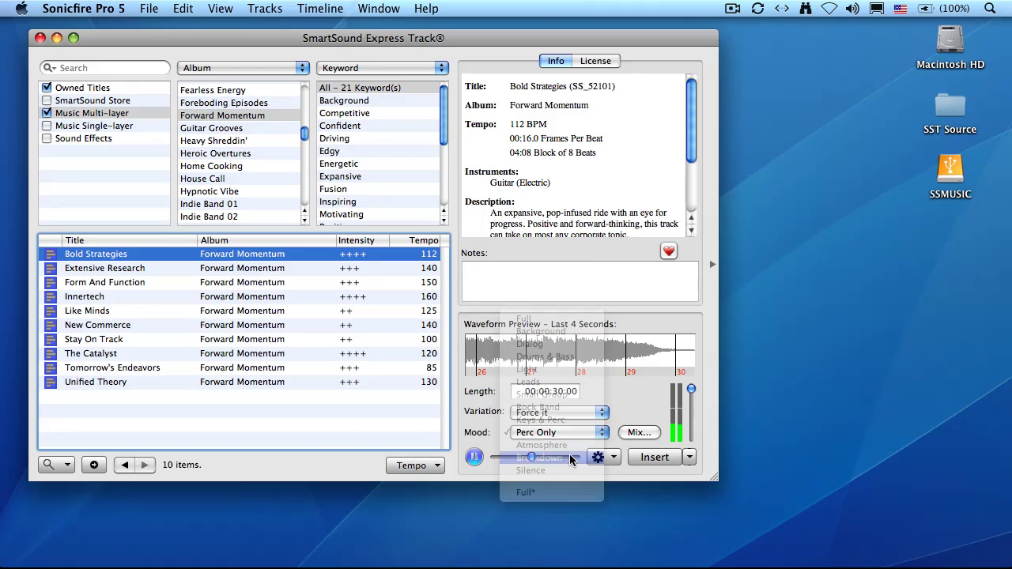
pyautogui.click(474, 458)
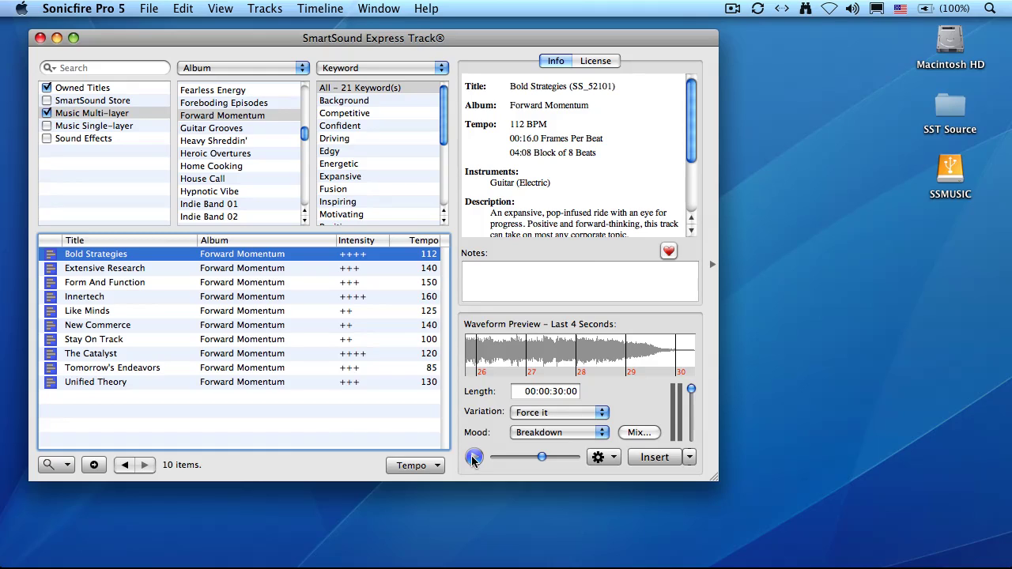
pyautogui.click(518, 439)
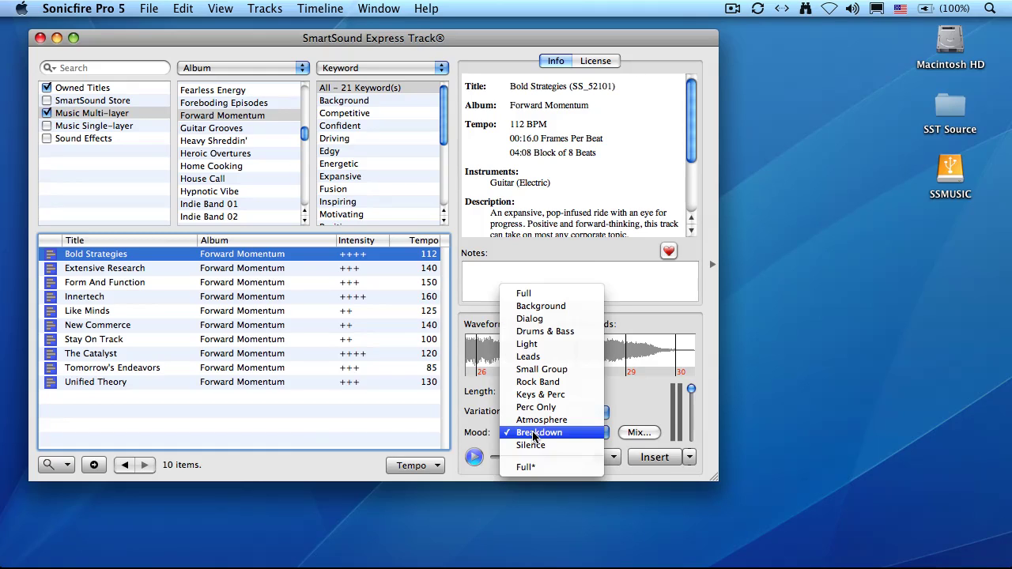
# Set Bold Strategies to the Full mood and show its seven layer levels in Customize Mix
pyautogui.click(549, 294)
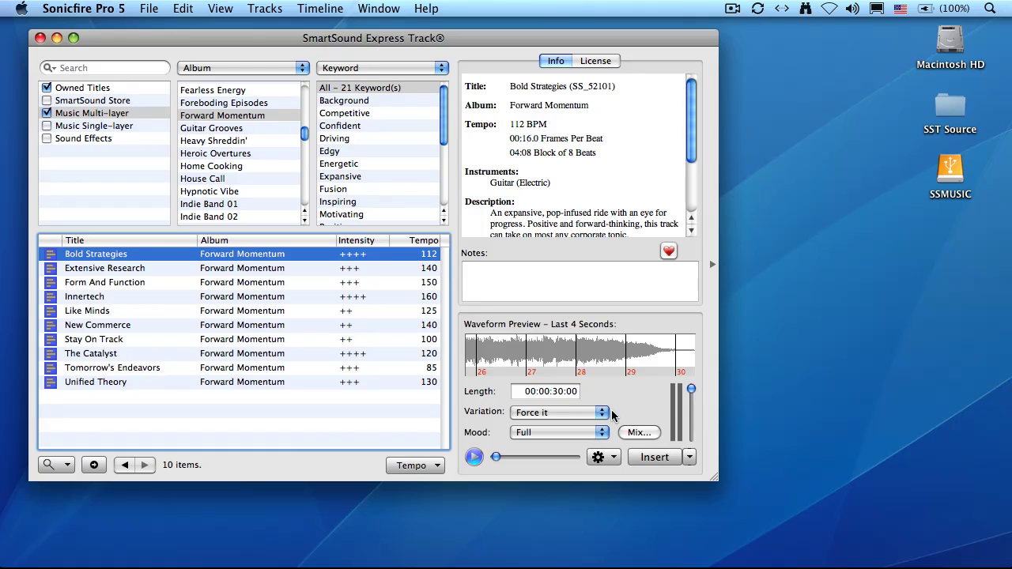
pyautogui.click(639, 433)
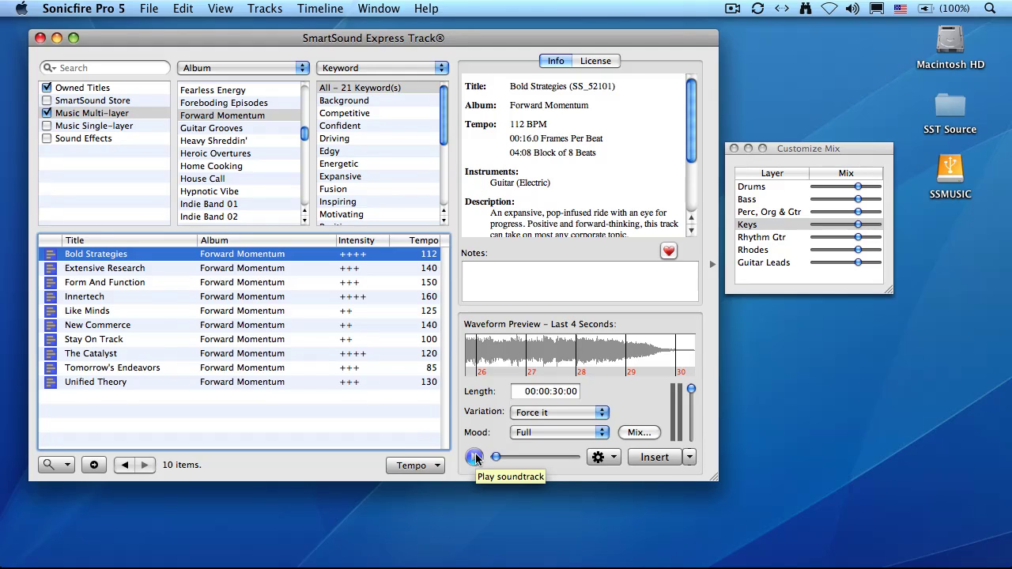
# While previewing, silence the Drums, Bass, Rhodes, Perc and Guitar Leads layers, leaving only Keys
pyautogui.click(475, 458)
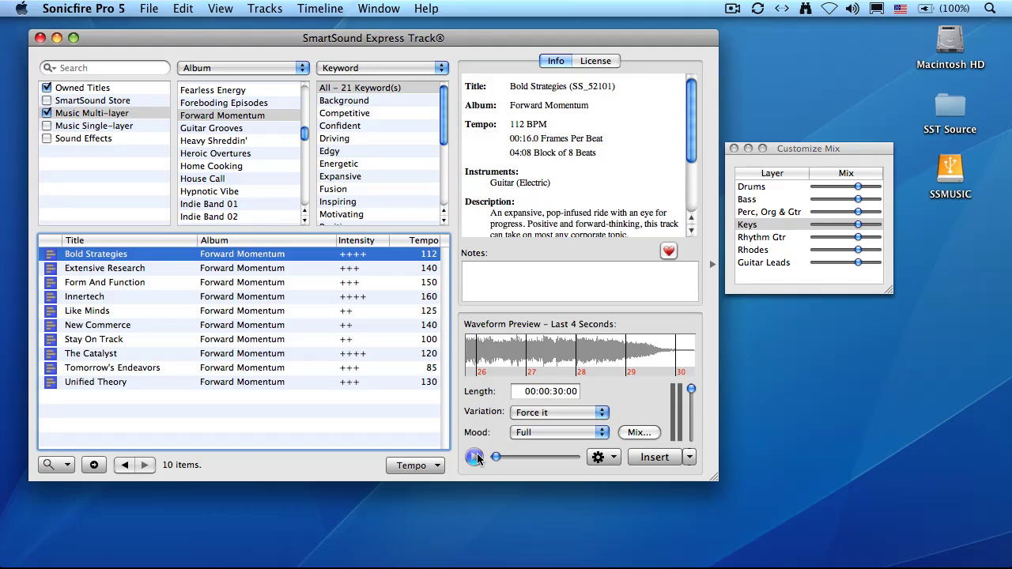
pyautogui.click(474, 457)
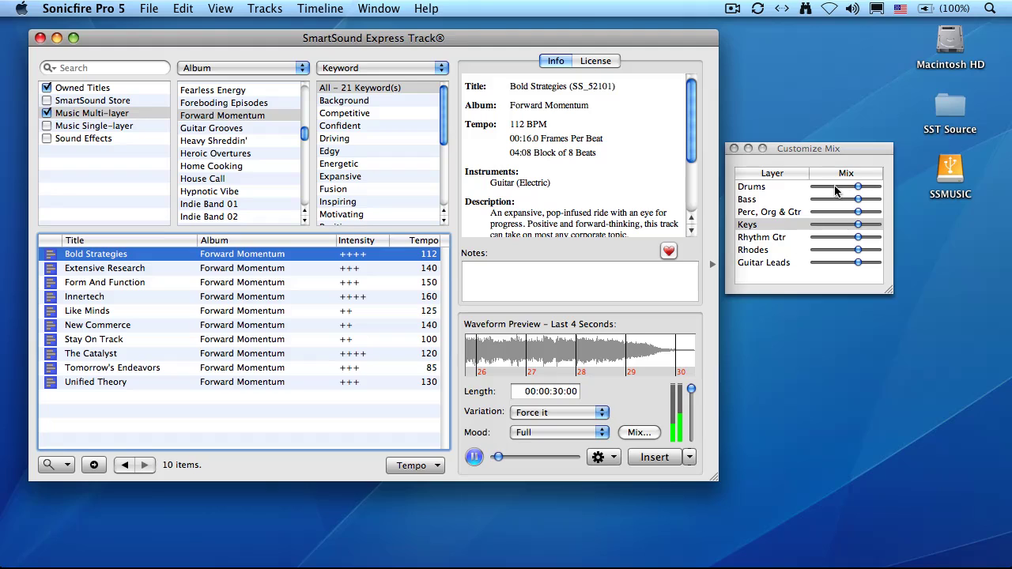
pyautogui.moveTo(856, 187); pyautogui.dragTo(815, 194)
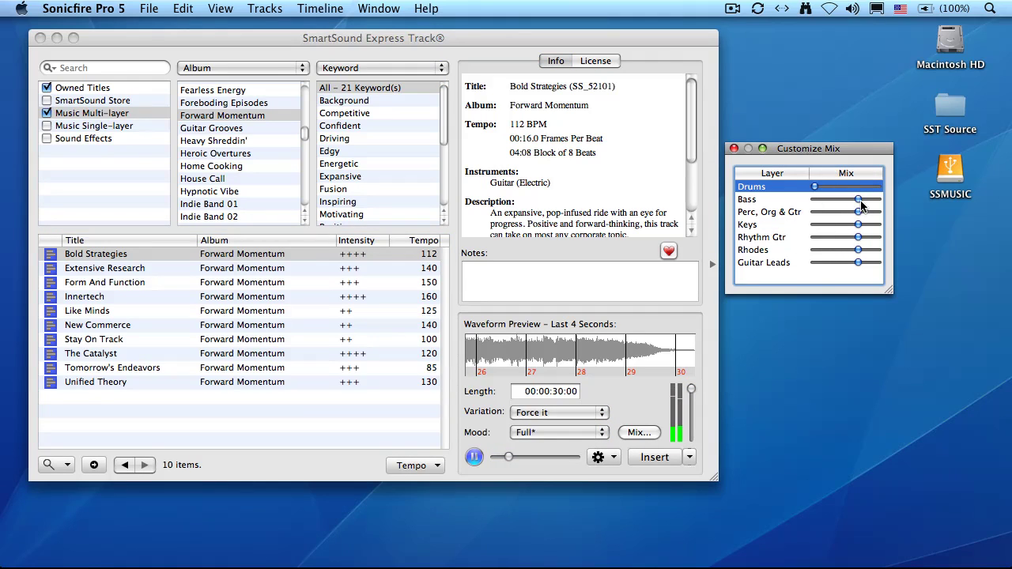
pyautogui.moveTo(858, 201); pyautogui.dragTo(802, 203)
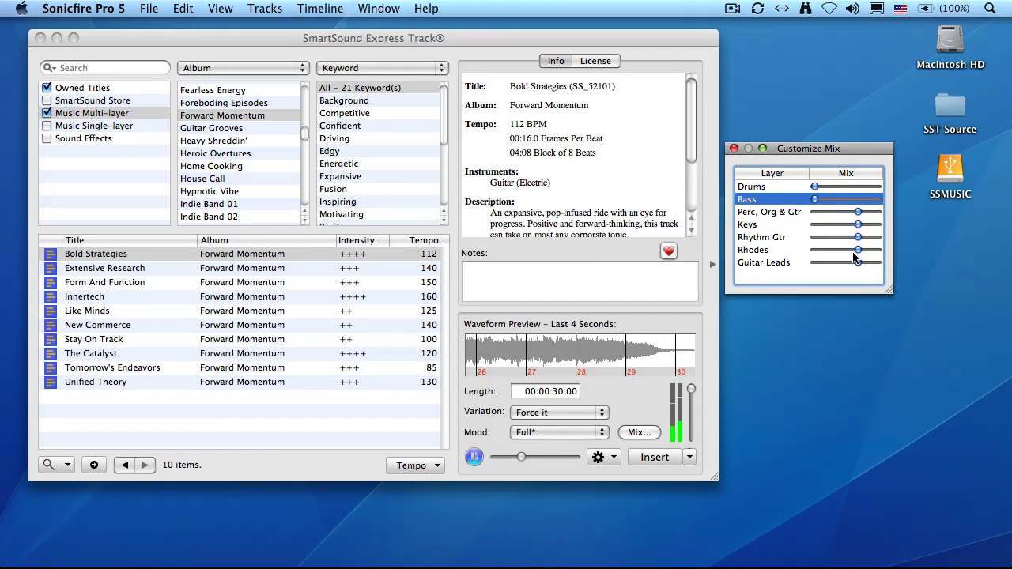
pyautogui.moveTo(858, 250); pyautogui.dragTo(793, 247)
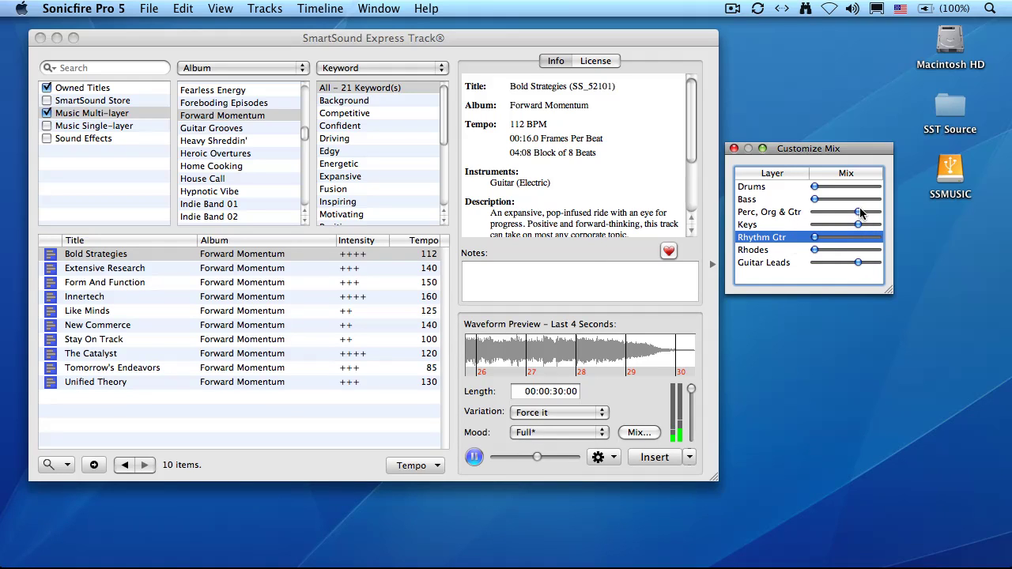
pyautogui.moveTo(859, 212); pyautogui.dragTo(790, 225)
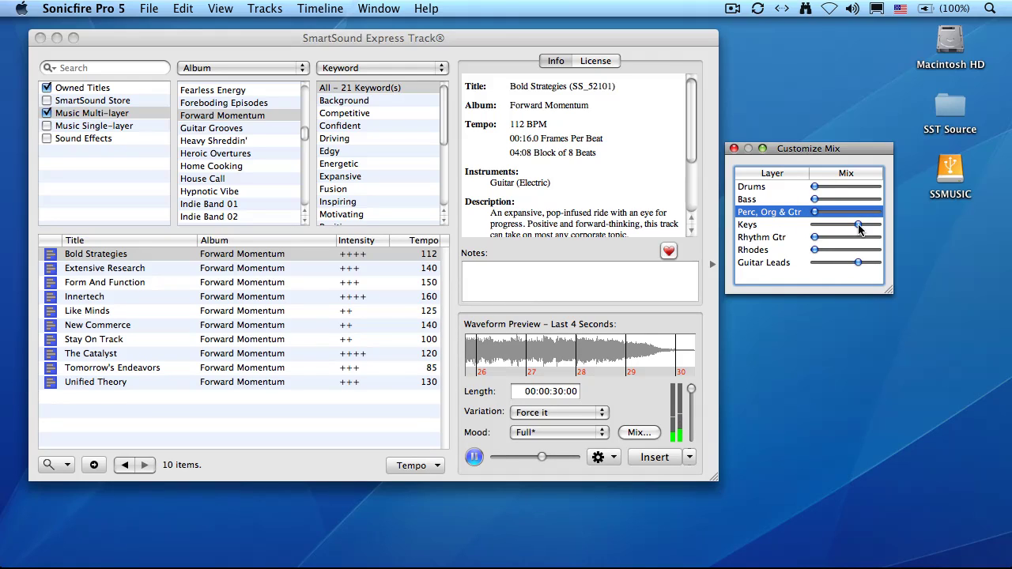
pyautogui.moveTo(856, 262); pyautogui.dragTo(783, 271)
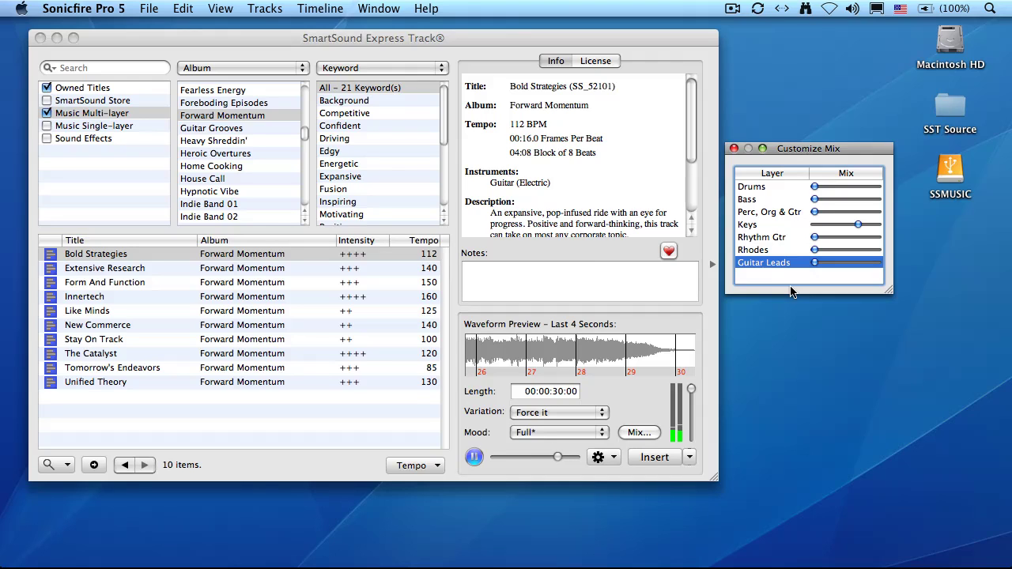
pyautogui.click(475, 457)
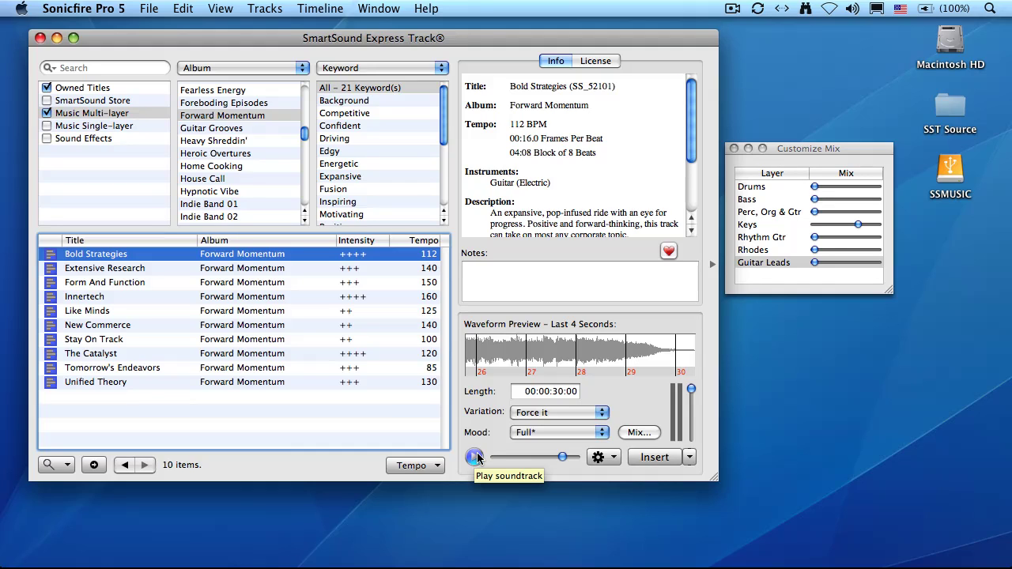
# Rewind, bring Rhodes partly back, raise Bass to about -6.5 dB, fine-tune Keys, and audition
pyautogui.moveTo(563, 462); pyautogui.dragTo(477, 458)
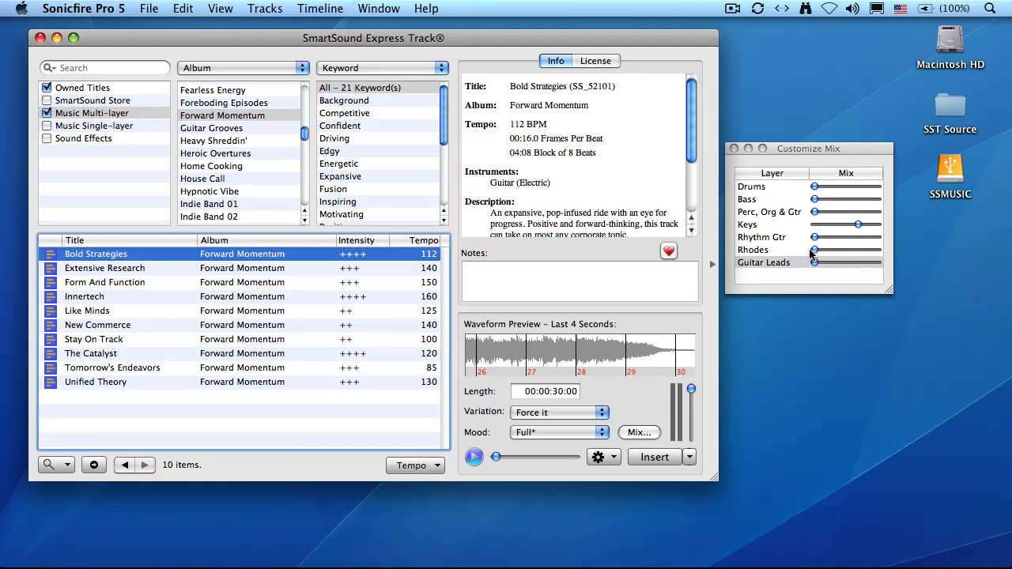
pyautogui.moveTo(816, 250); pyautogui.dragTo(836, 251)
pyautogui.moveTo(815, 200); pyautogui.dragTo(837, 201)
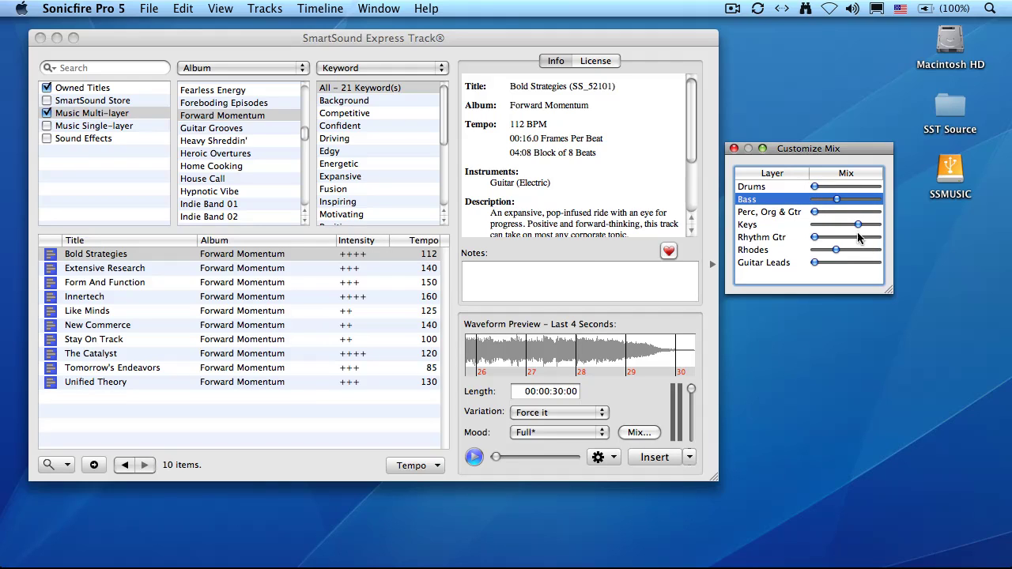
pyautogui.moveTo(858, 224); pyautogui.dragTo(858, 225)
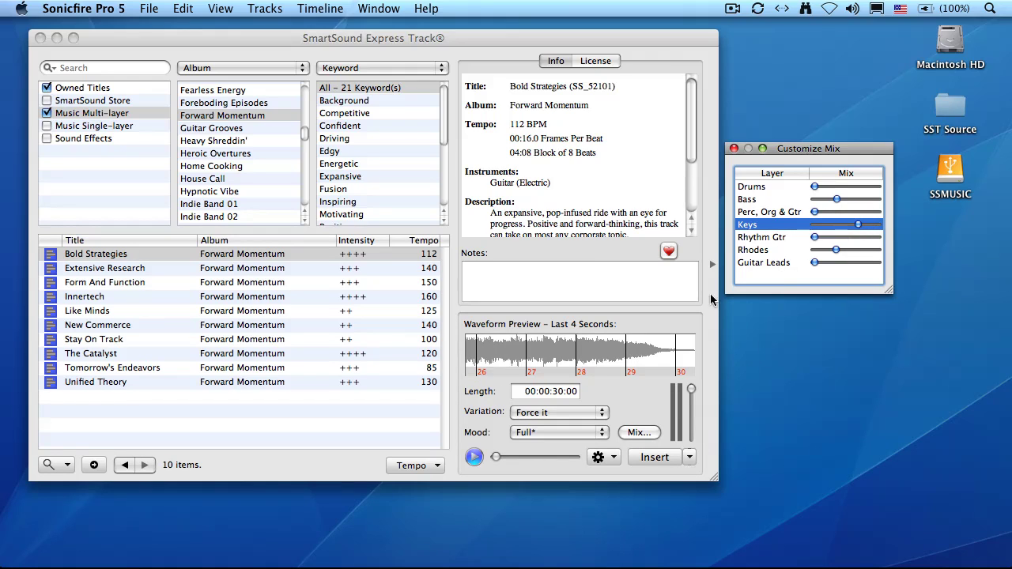
pyautogui.click(475, 458)
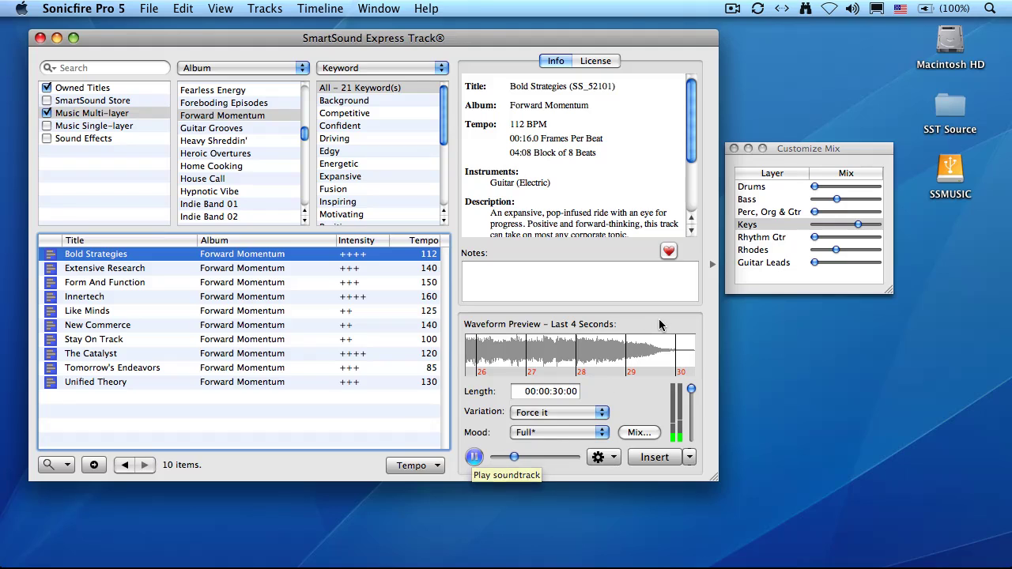
pyautogui.moveTo(836, 200); pyautogui.dragTo(845, 201)
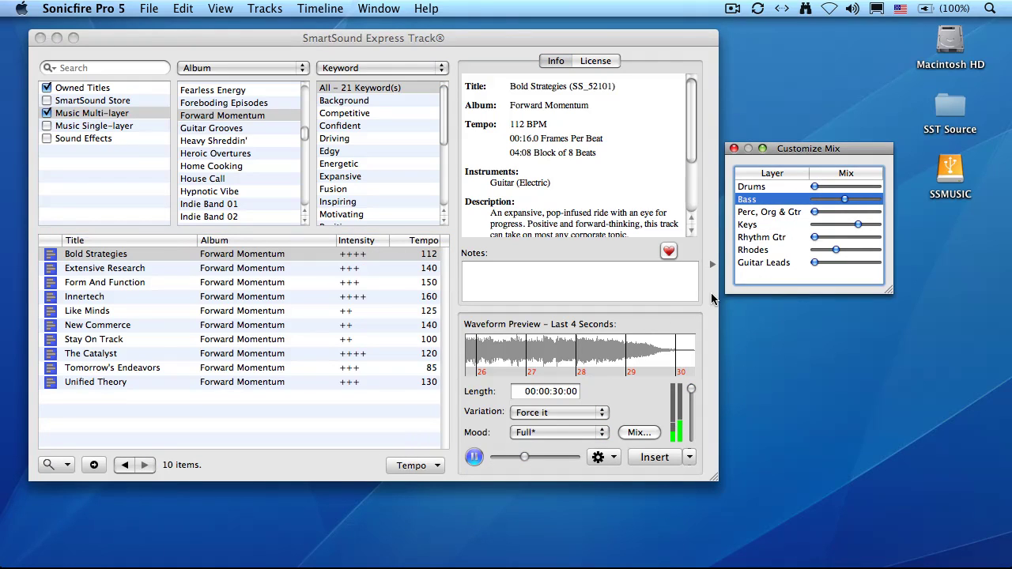
pyautogui.click(473, 457)
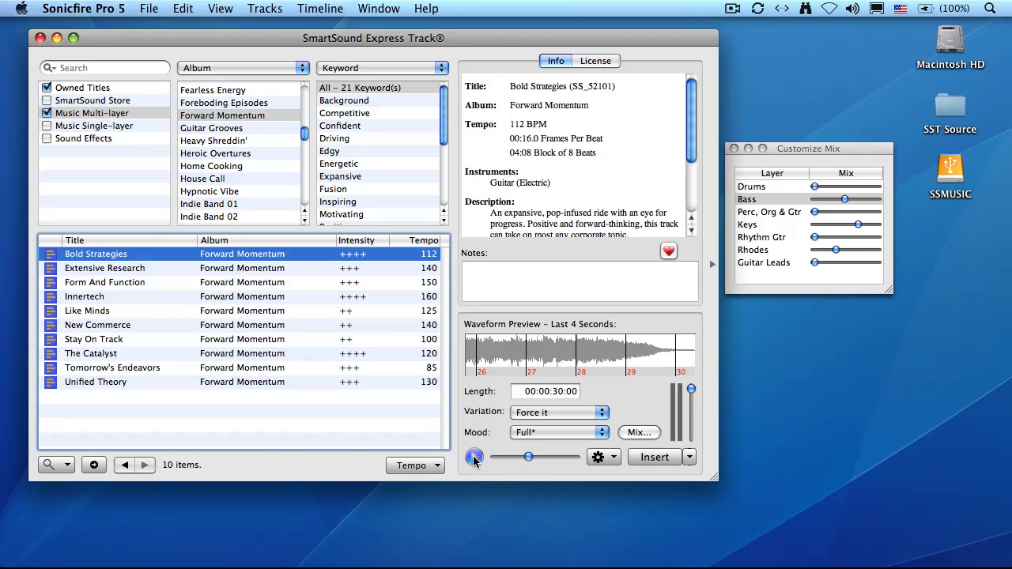
# Choose the Full mood for Bold Strategies, then play and stop the preview
pyautogui.click(538, 433)
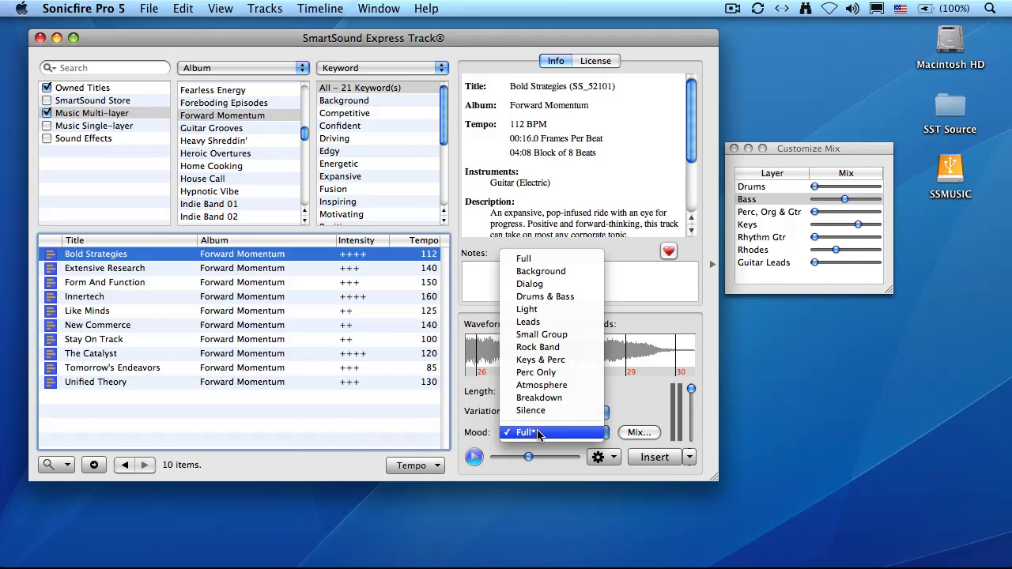
pyautogui.click(561, 260)
pyautogui.click(475, 457)
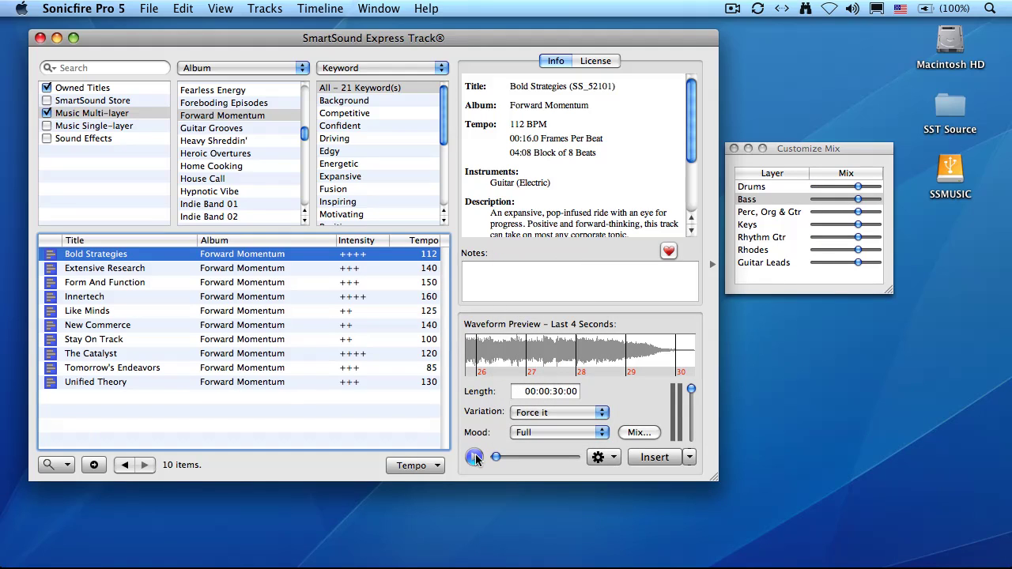
pyautogui.click(475, 457)
pyautogui.click(474, 457)
# Rewind, lower the Drums, Perc, Rhythm Gtr and Guitar Leads layers, then play and stop the preview
pyautogui.moveTo(515, 457); pyautogui.dragTo(496, 457)
pyautogui.moveTo(856, 186); pyautogui.dragTo(814, 212)
pyautogui.moveTo(858, 237); pyautogui.dragTo(815, 262)
pyautogui.click(475, 457)
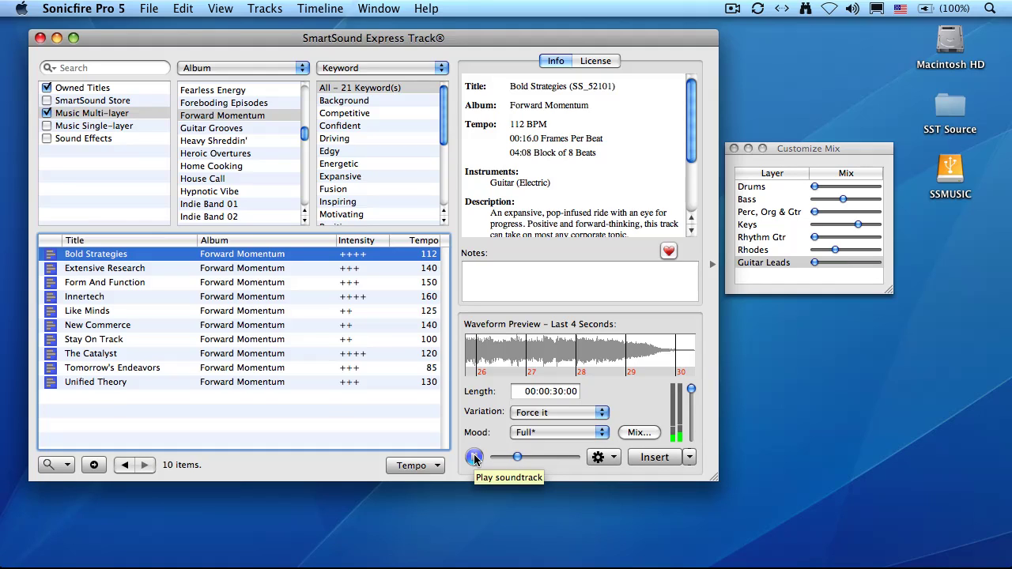
pyautogui.click(474, 458)
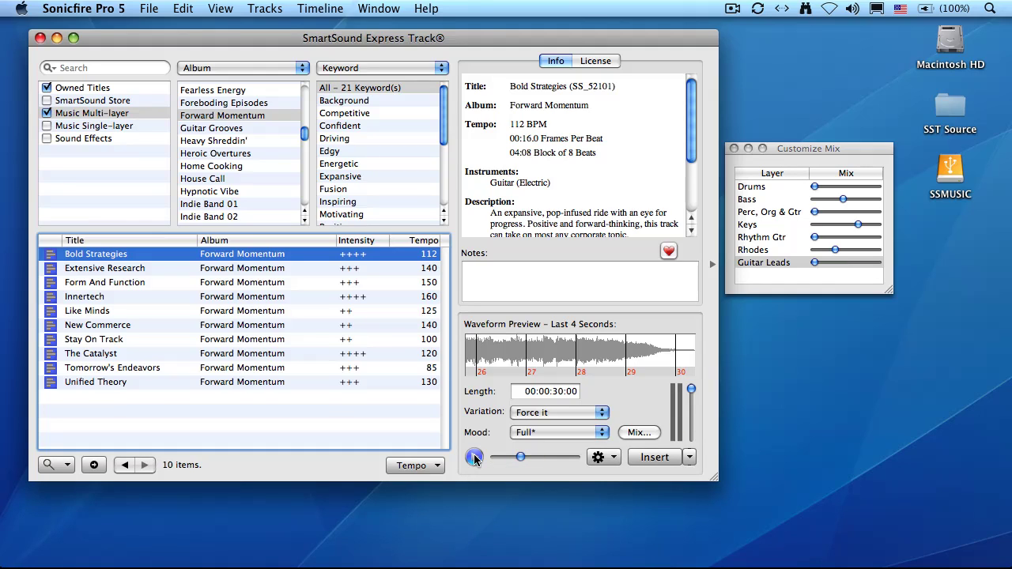